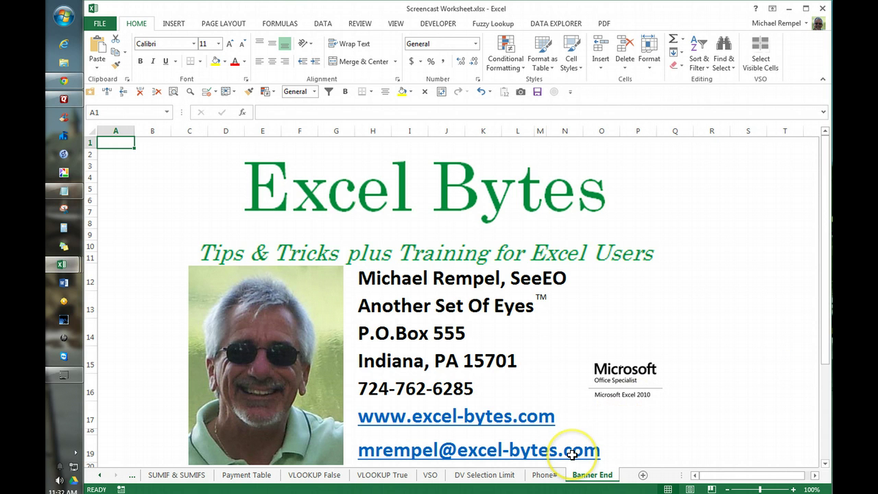
# On the Phone# sheet, enter =MID(A2,6,13) in B2 to extract the phone number from the data text.
pyautogui.click(545, 475)
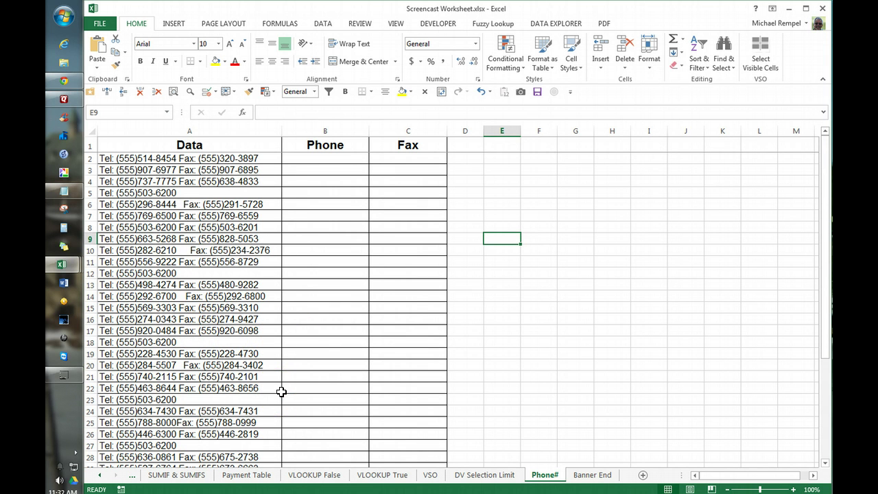
pyautogui.click(308, 159)
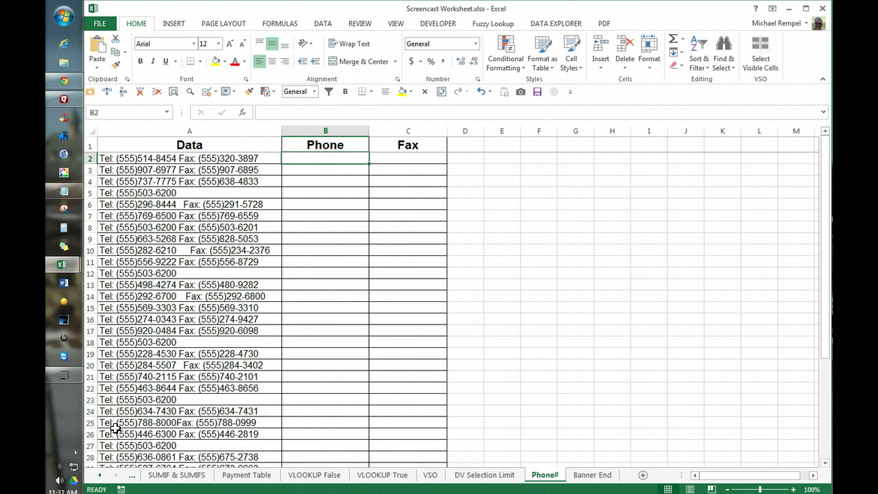
pyautogui.write('=mid')
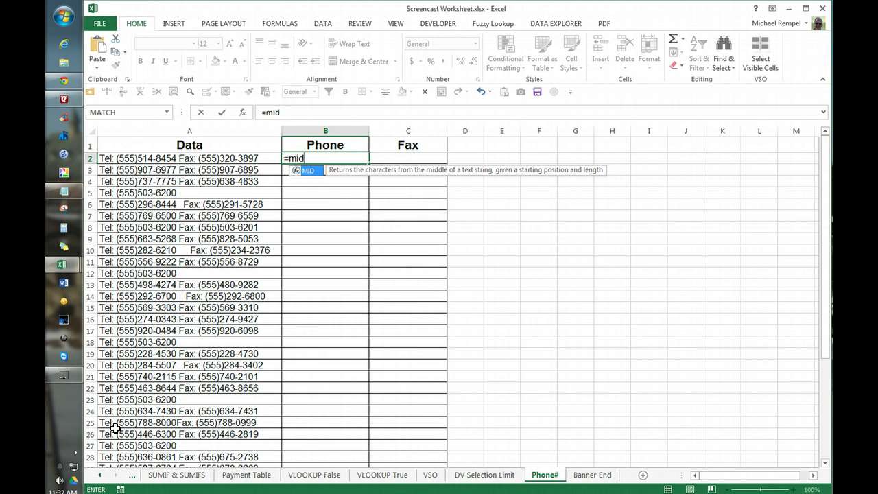
pyautogui.press('Tab')
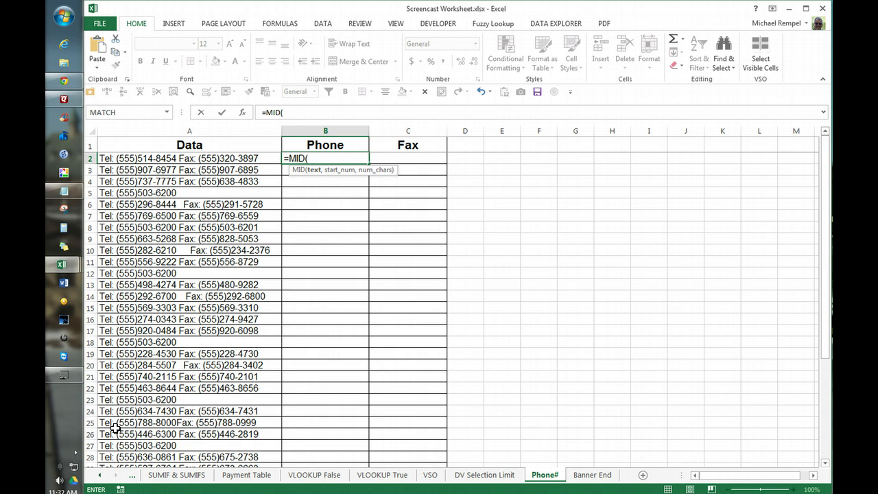
pyautogui.press('BackSpace')
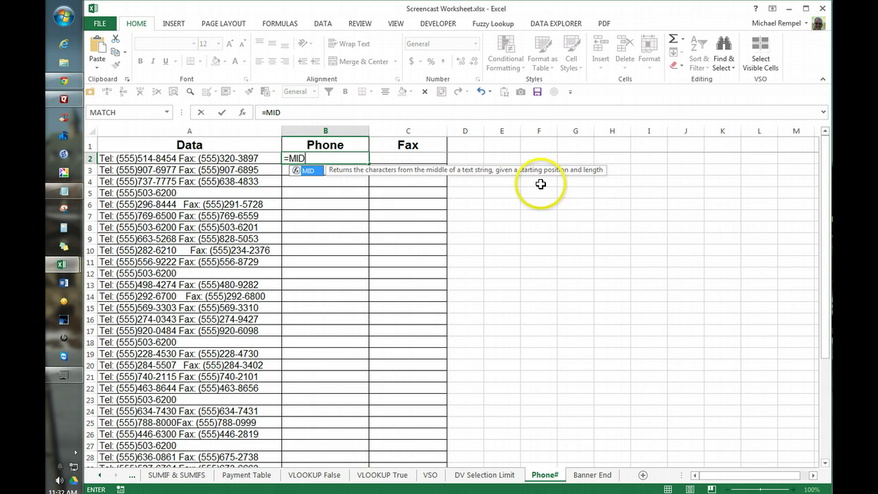
pyautogui.write('(')
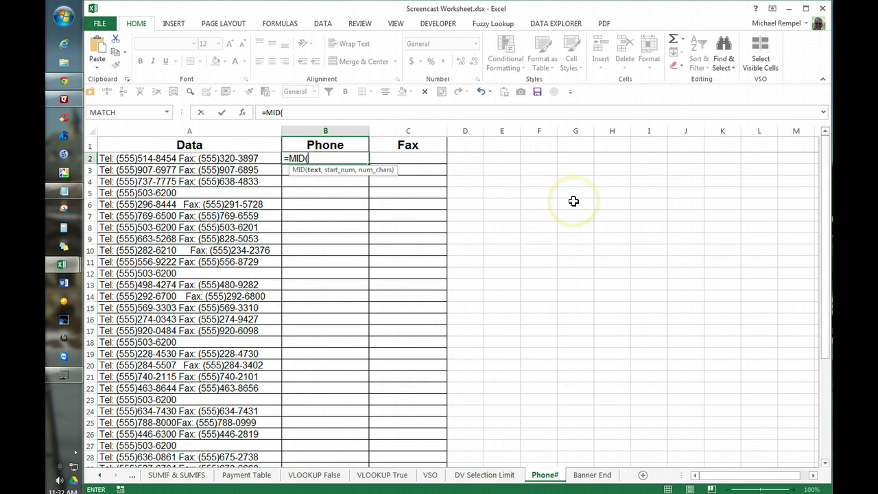
pyautogui.press('Left')
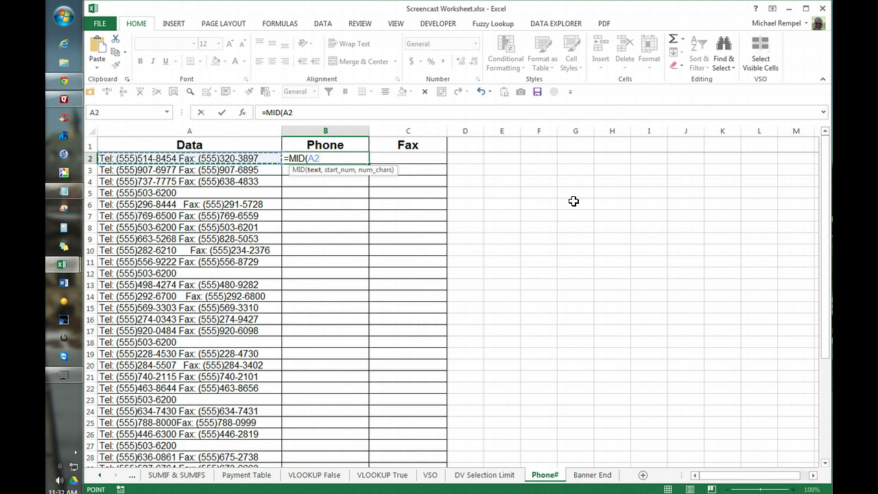
pyautogui.write(',6')
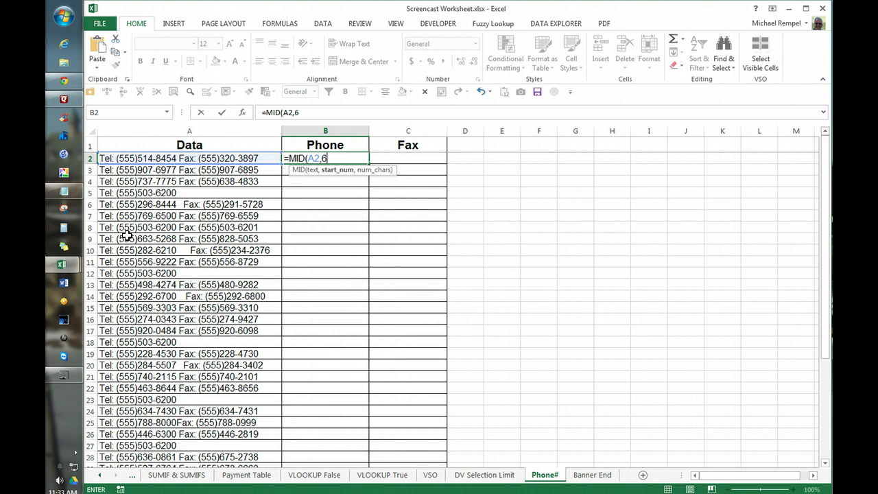
pyautogui.write(',13')
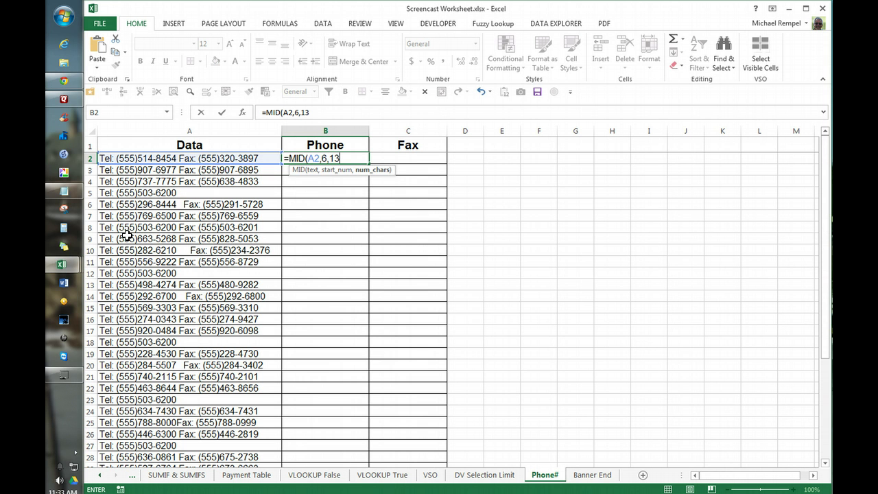
pyautogui.write(')')
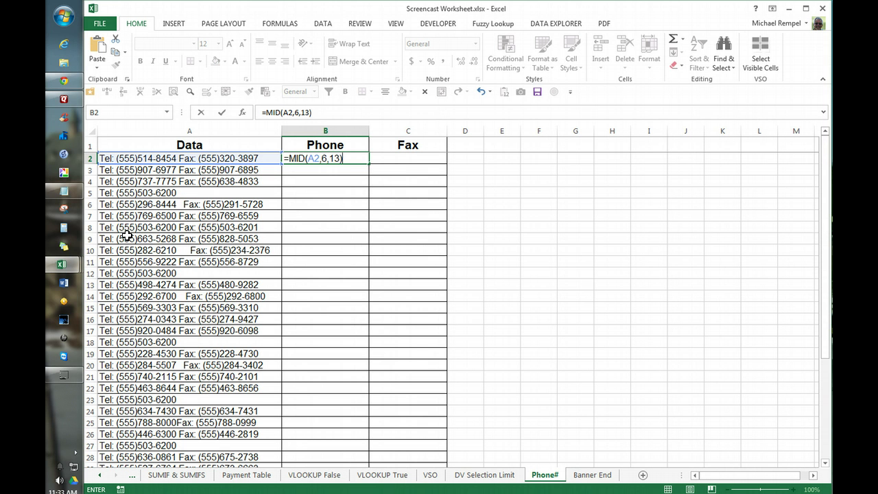
pyautogui.hotkey('ctrl', 'Return')
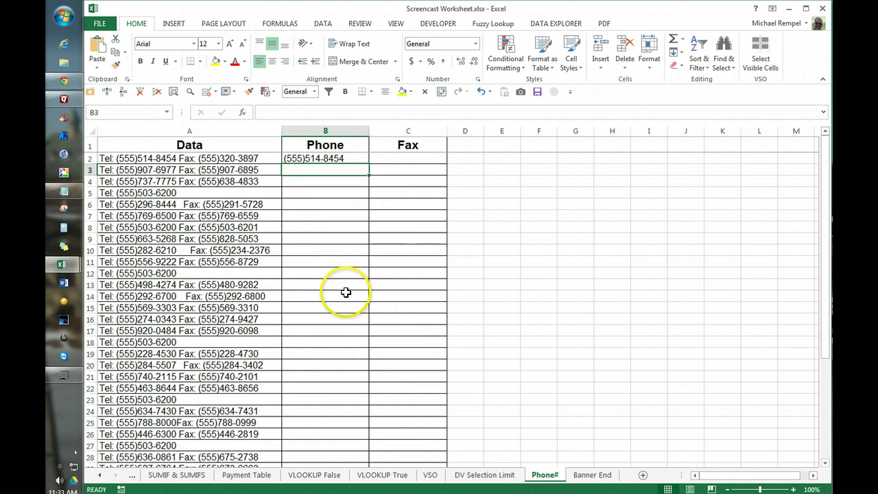
# Fill the phone formula from B2 down the Phone column to row 40.
pyautogui.doubleClick(368, 164)
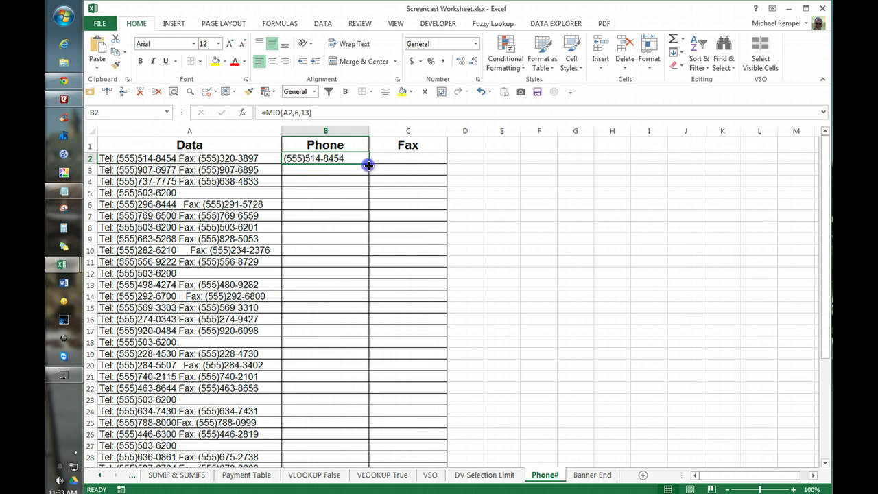
pyautogui.scroll(-6, 386, 274)
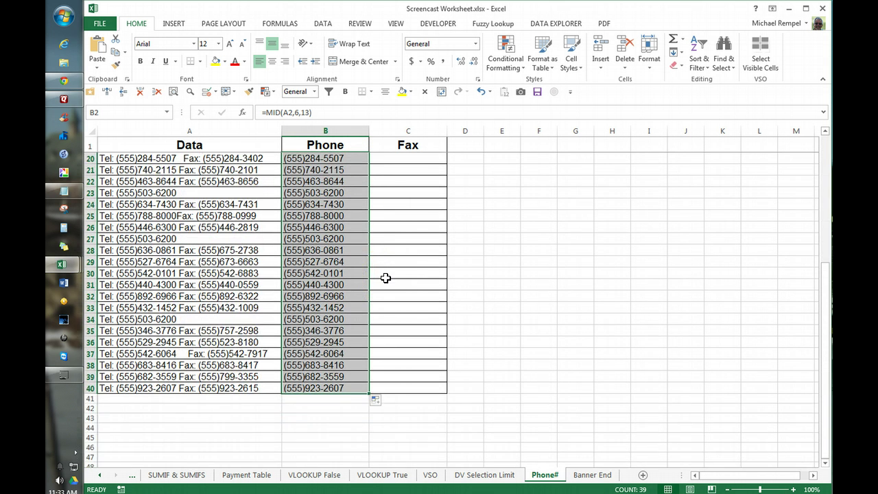
pyautogui.scroll(6, 386, 277)
# Enter =MID(A2,FIND("Fax",A2)+5,13) in C2 to extract the fax number from the data text.
pyautogui.click(414, 157)
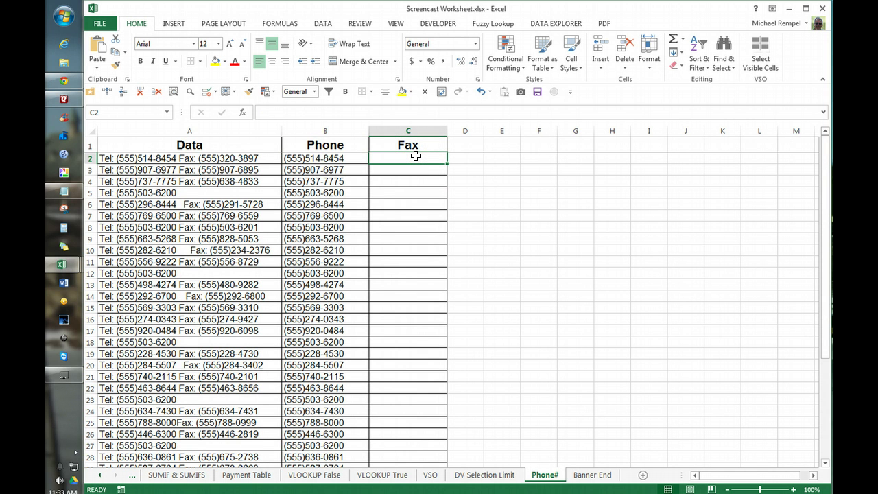
pyautogui.write('=mid')
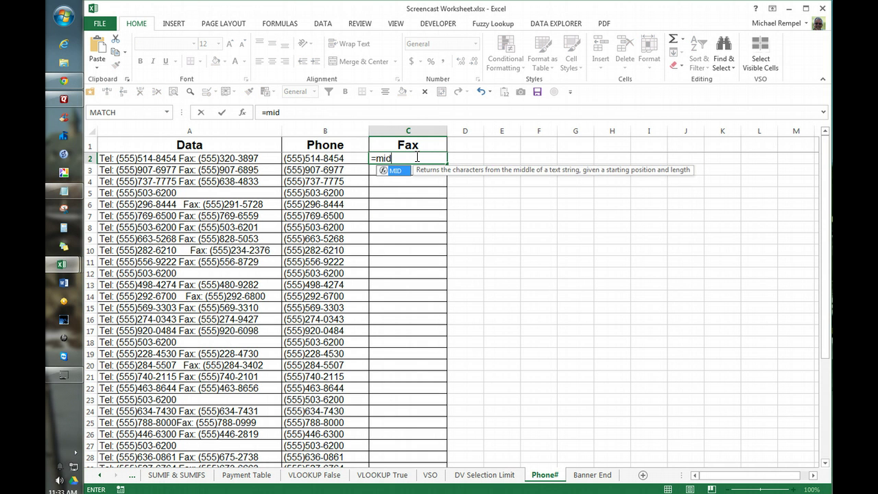
pyautogui.press('Tab')
pyautogui.press('Left')
pyautogui.press('Left')
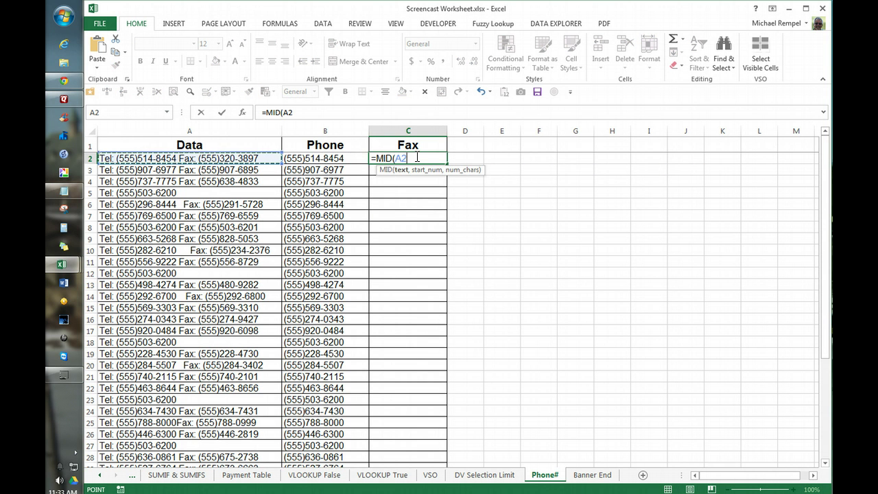
pyautogui.write(',')
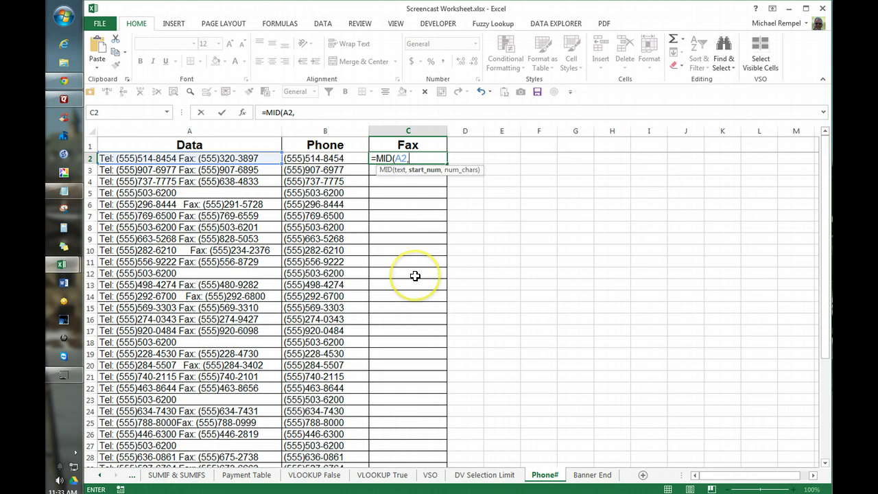
pyautogui.write('find')
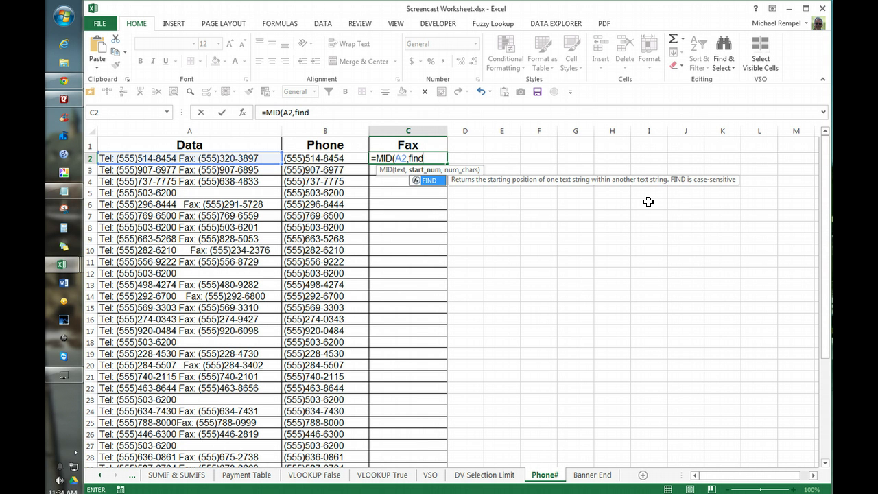
pyautogui.press('Tab')
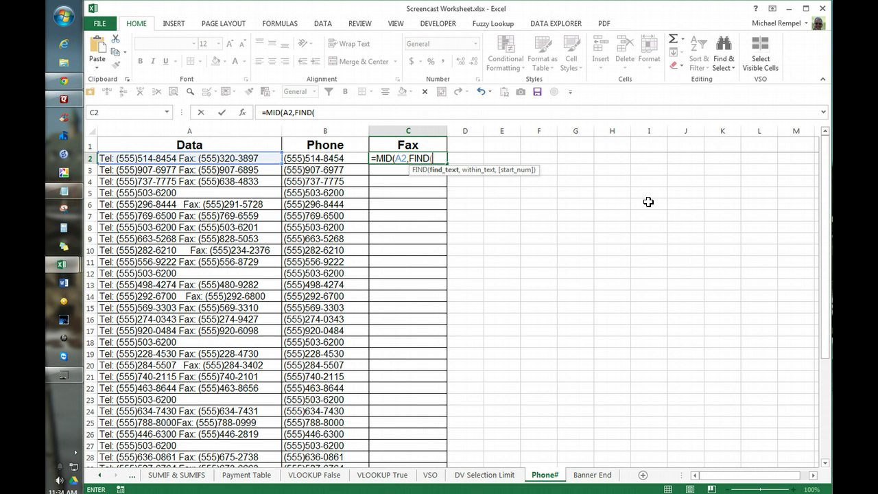
pyautogui.write('"Fax",')
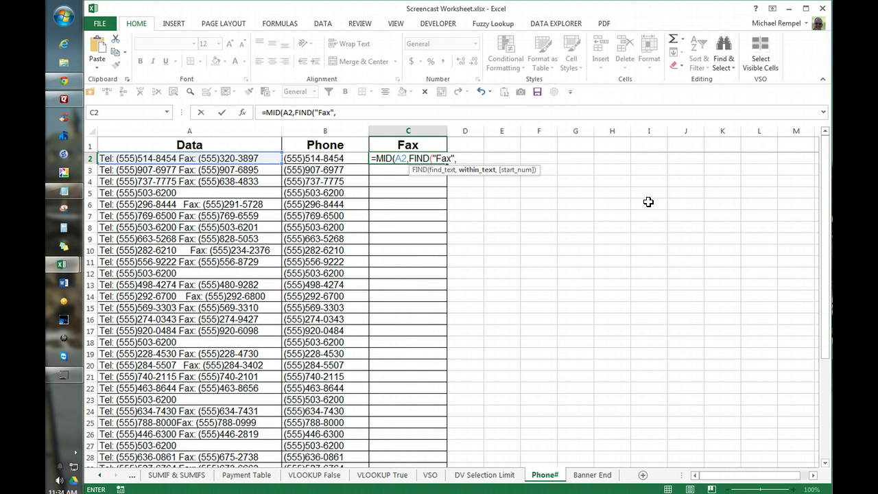
pyautogui.write('A2')
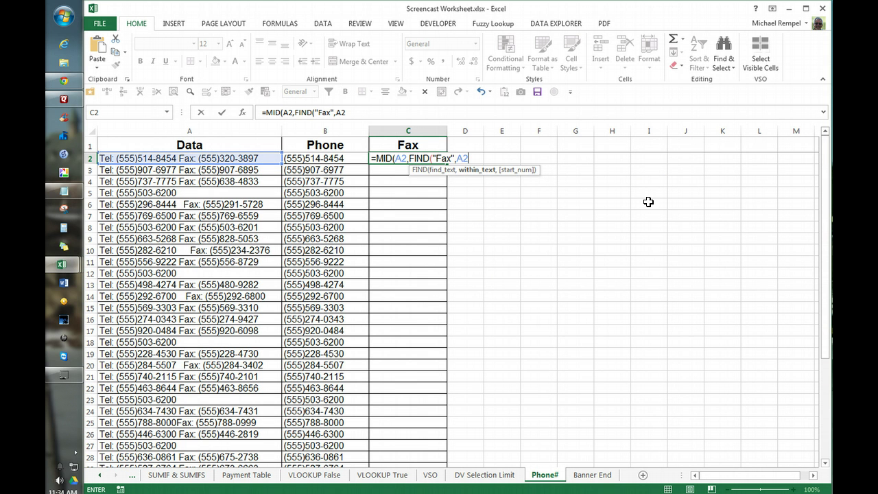
pyautogui.write(')')
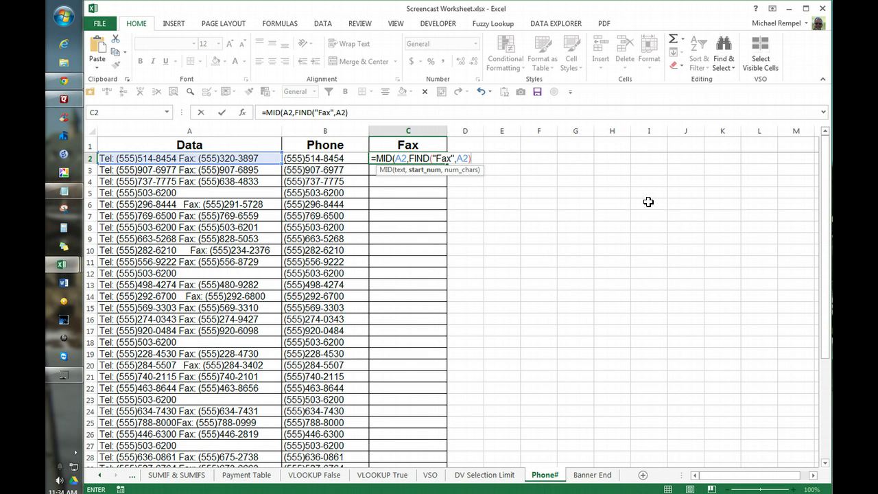
pyautogui.write('+5')
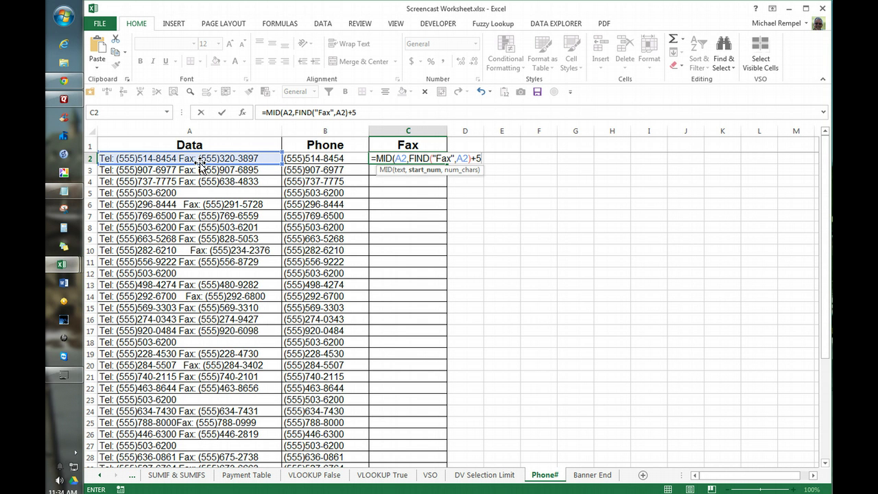
pyautogui.write(',13')
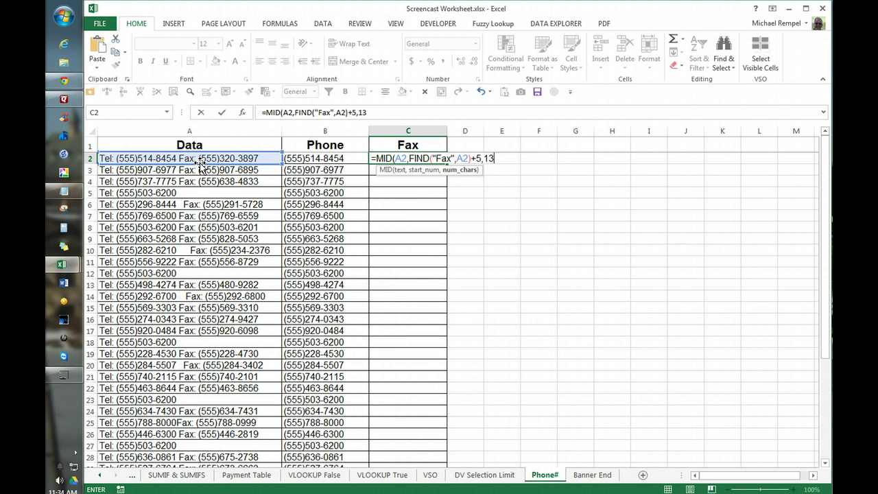
pyautogui.write(')')
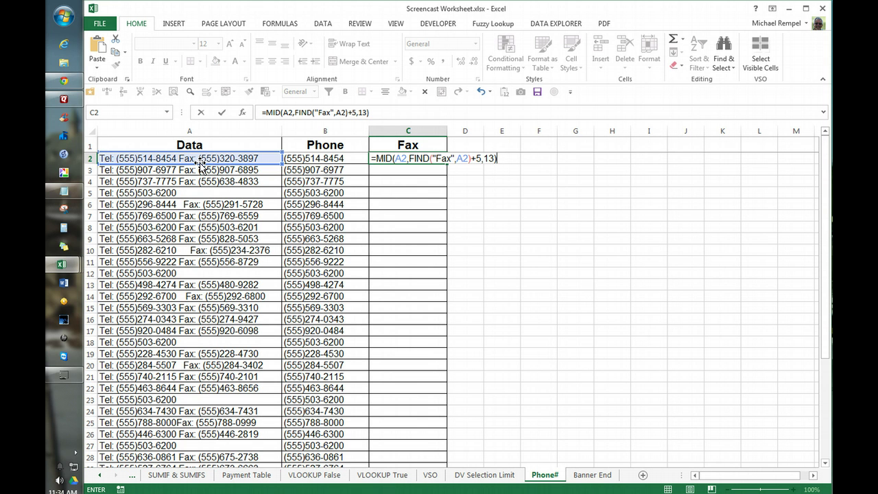
pyautogui.press('Return')
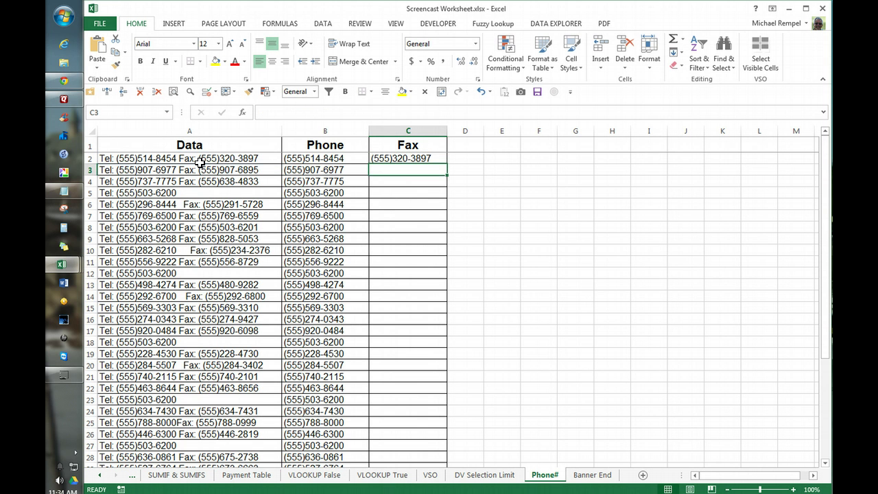
pyautogui.press('Up')
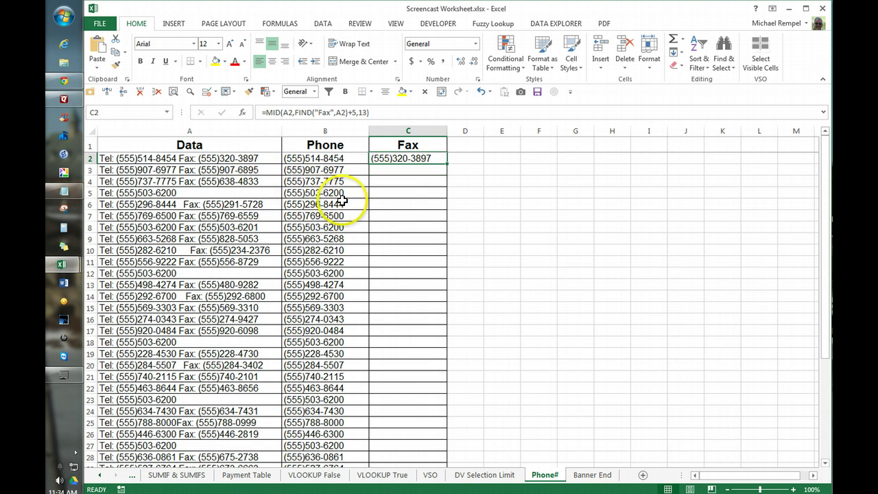
pyautogui.press('Left')
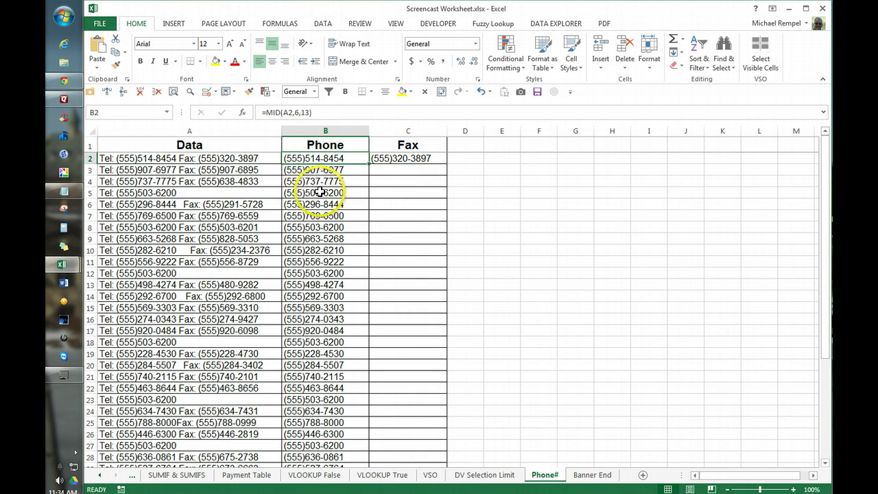
pyautogui.click(499, 157)
pyautogui.write('=form')
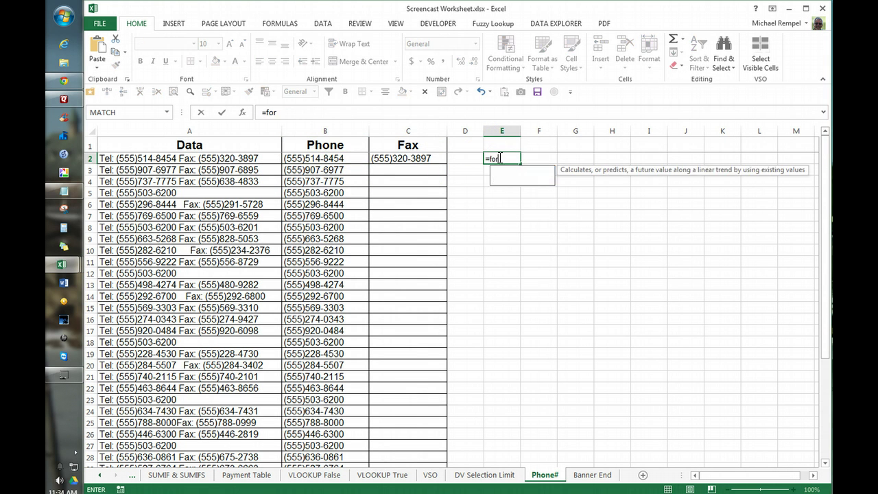
pyautogui.press('Left')
pyautogui.press('Left')
pyautogui.press('Left')
pyautogui.press('Left')
pyautogui.press('Right')
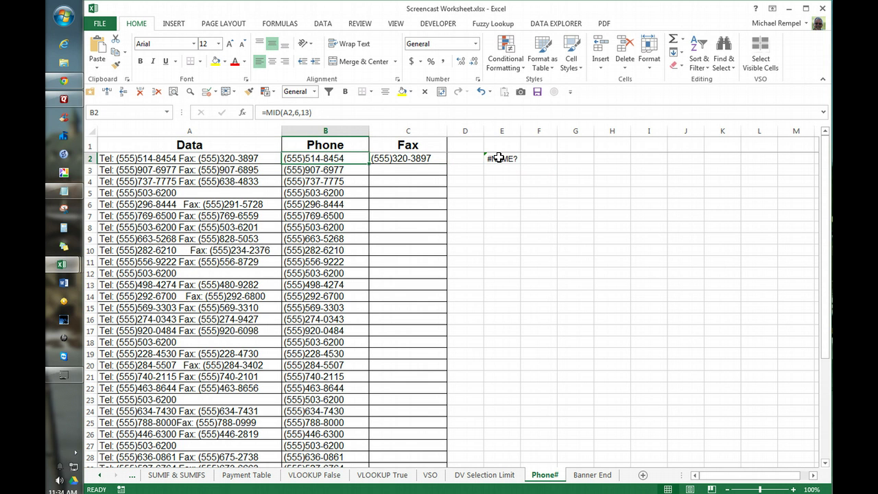
pyautogui.click(498, 157)
pyautogui.press('Delete')
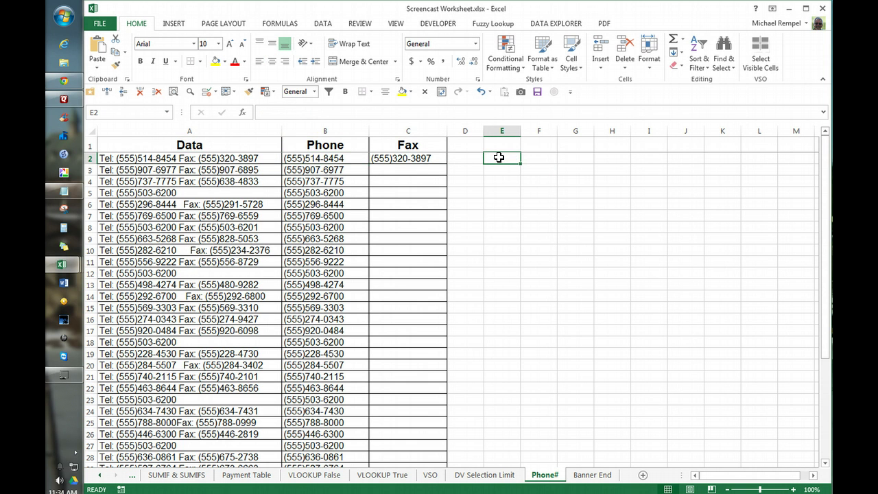
# Enter =FORMULATEXT(B2) in E2 to display the phone formula as text.
pyautogui.write('=form')
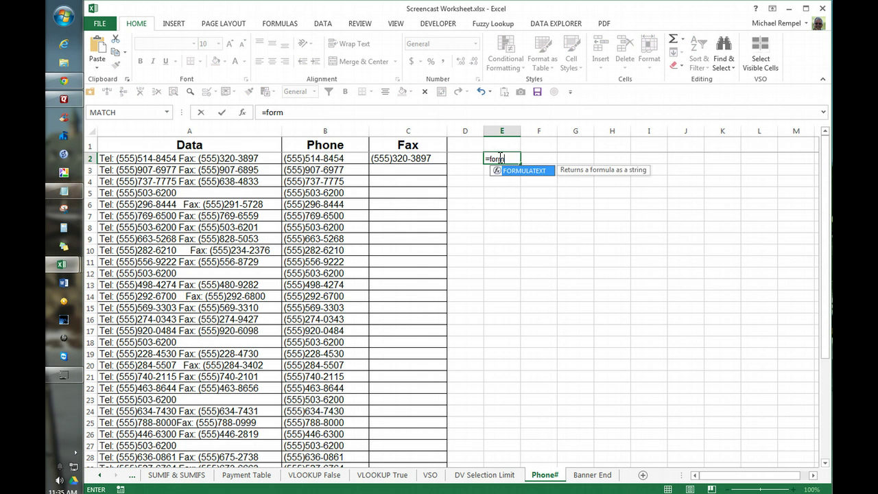
pyautogui.press('Tab')
pyautogui.press('Left')
pyautogui.press('Left')
pyautogui.press('Left')
pyautogui.press('Left')
pyautogui.press('Right')
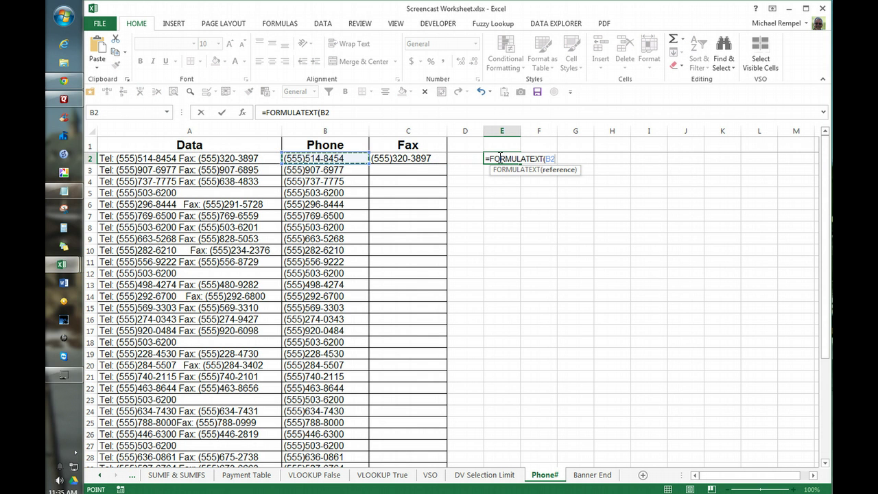
pyautogui.write(')')
pyautogui.press('Return')
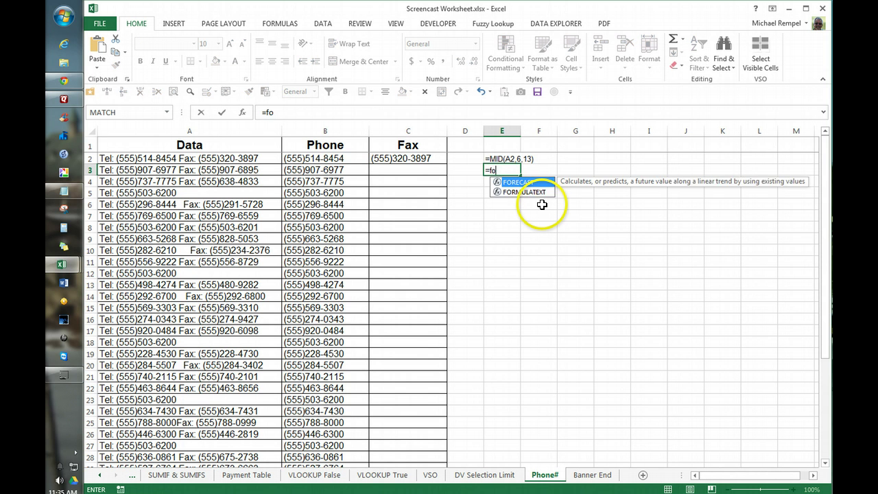
# Enter =FORMULATEXT(C2) in E3 to display the fax formula as text.
pyautogui.write('rm')
pyautogui.press('Tab')
pyautogui.press('Up')
pyautogui.press('Left')
pyautogui.press('Left')
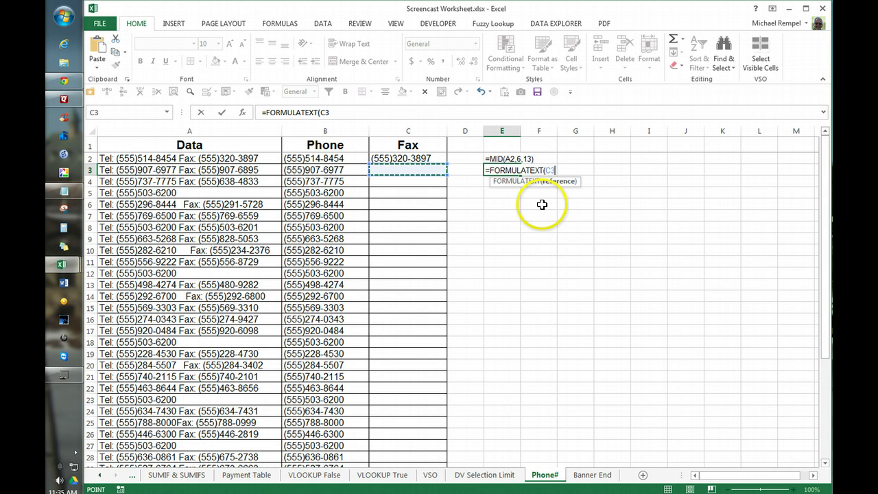
pyautogui.write(')')
pyautogui.press('Return')
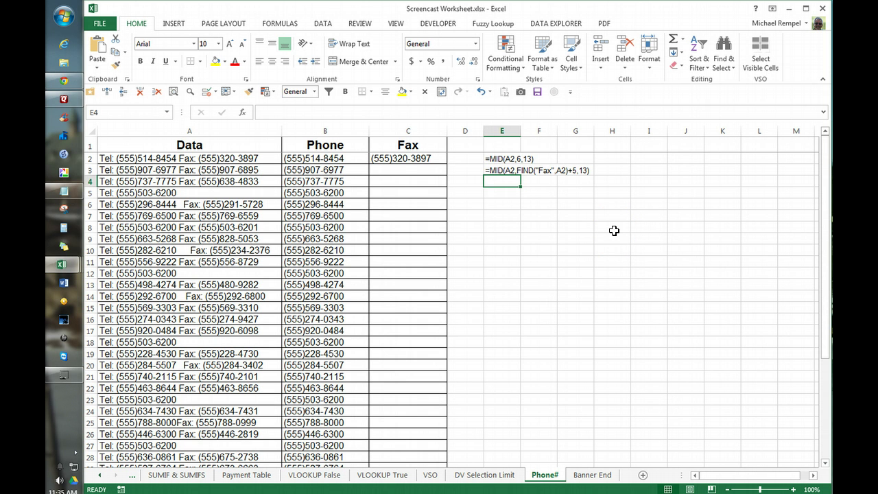
# Fill the fax formula from C2 down the Fax column to row 40 and check row 5's fax result against its data text.
pyautogui.click(437, 160)
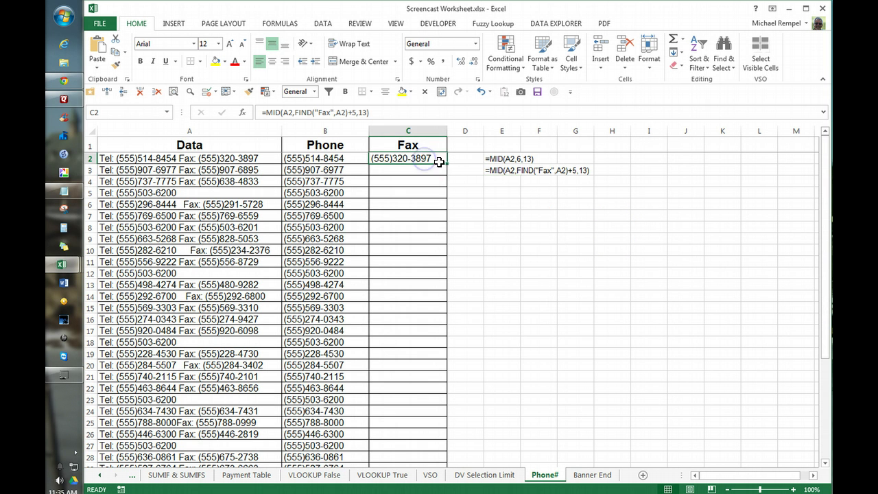
pyautogui.doubleClick(447, 164)
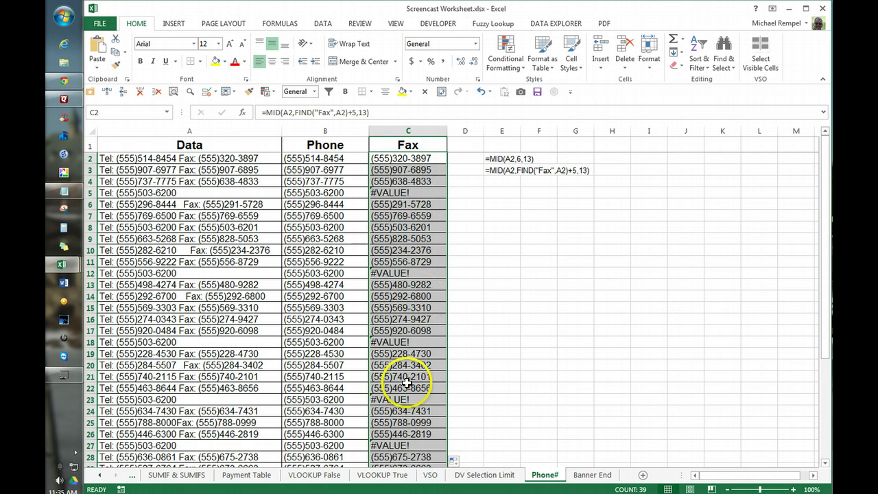
pyautogui.click(382, 193)
pyautogui.click(200, 194)
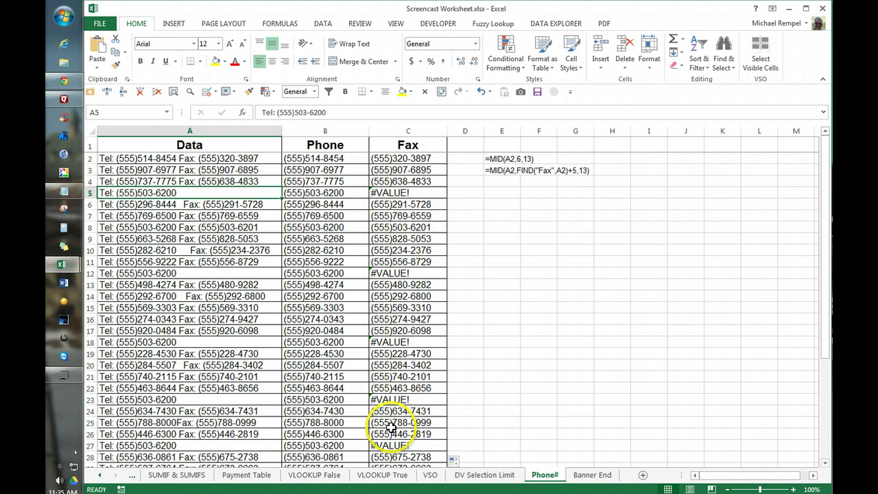
# Wrap the fax formula in C2 in IFERROR with an empty-string fallback: =IFERROR(MID(A2,FIND("Fax",A2)+5,13),"").
pyautogui.click(396, 158)
pyautogui.click(263, 112)
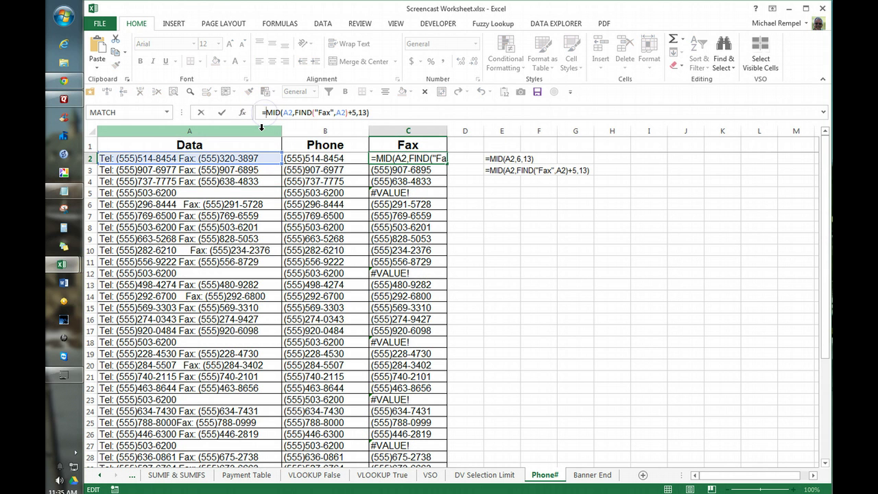
pyautogui.write('ifer')
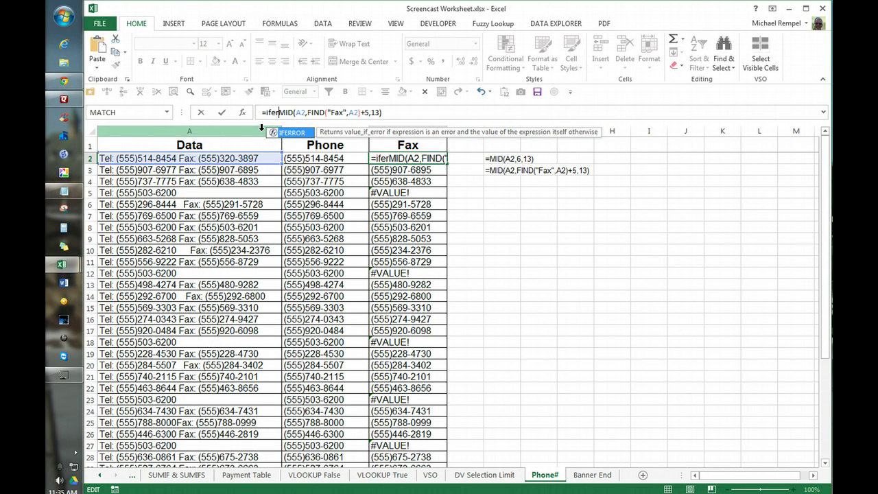
pyautogui.press('Tab')
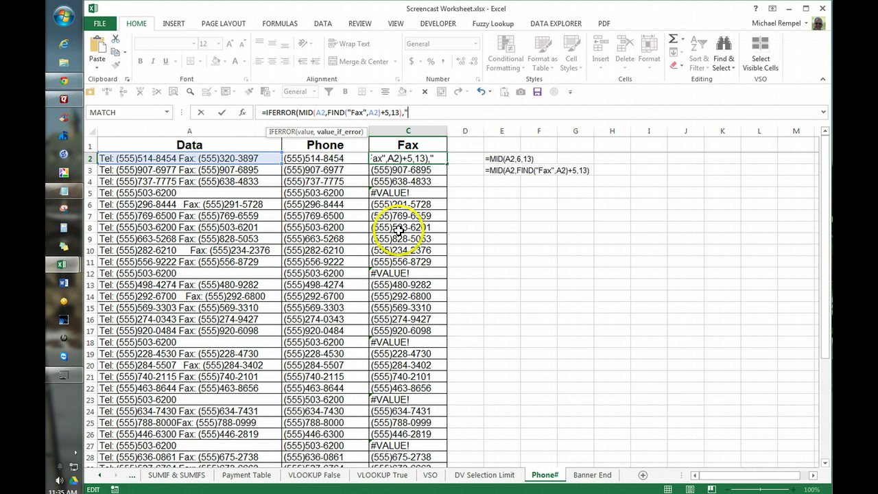
pyautogui.write(')')
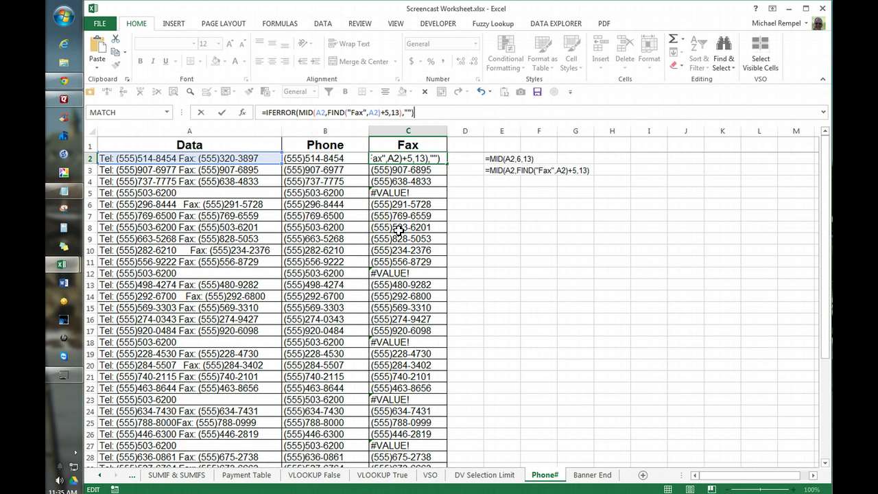
pyautogui.press('Return')
# Fill the IFERROR fax formula from C2 down the Fax column to row 40.
pyautogui.click(408, 158)
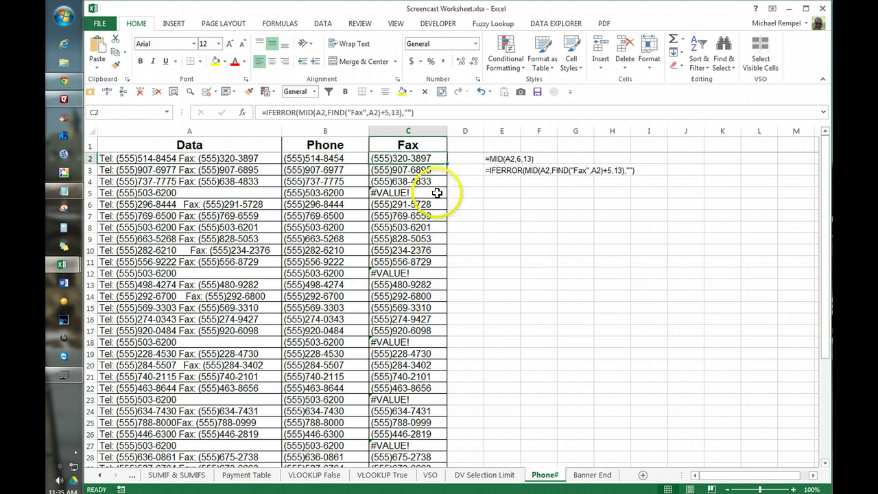
pyautogui.doubleClick(446, 164)
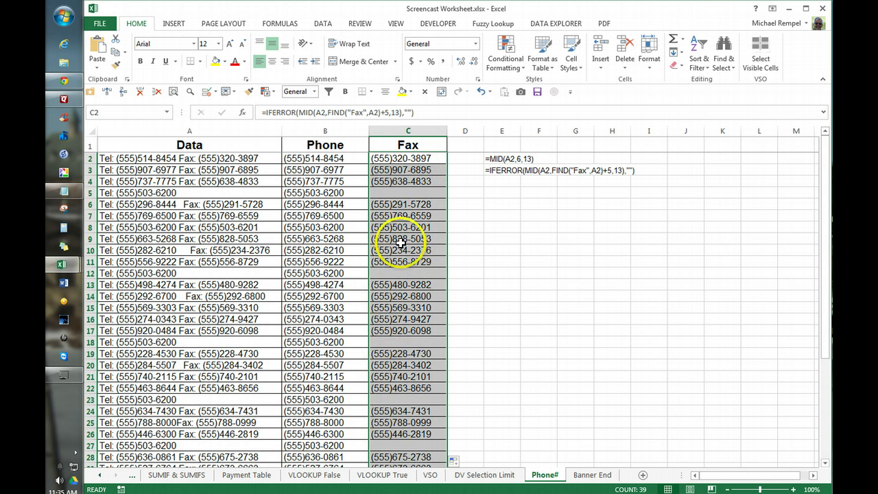
pyautogui.click(397, 216)
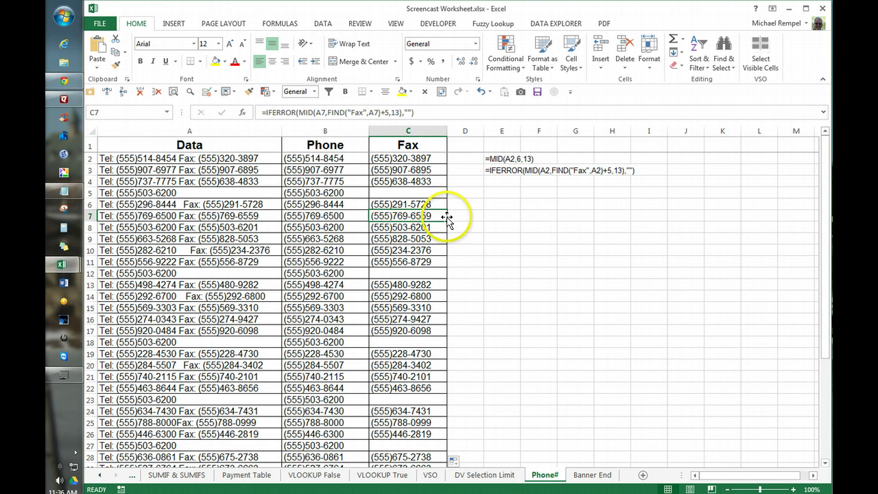
# Review the phone formula in B2 and the fax formula in C2, and switch to the Banner End sheet.
pyautogui.click(330, 162)
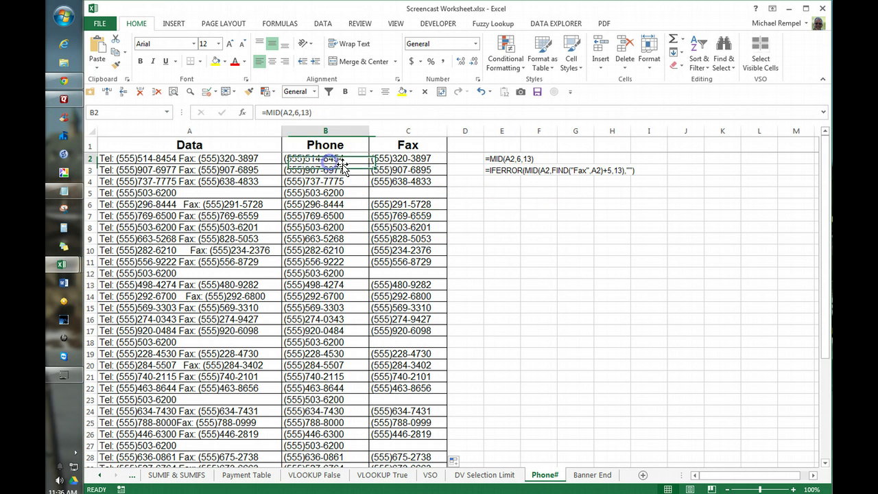
pyautogui.click(391, 159)
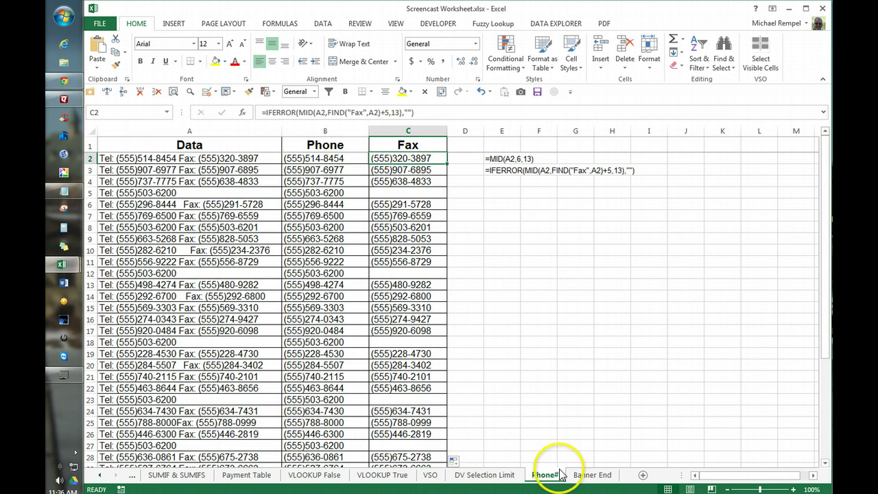
pyautogui.click(606, 477)
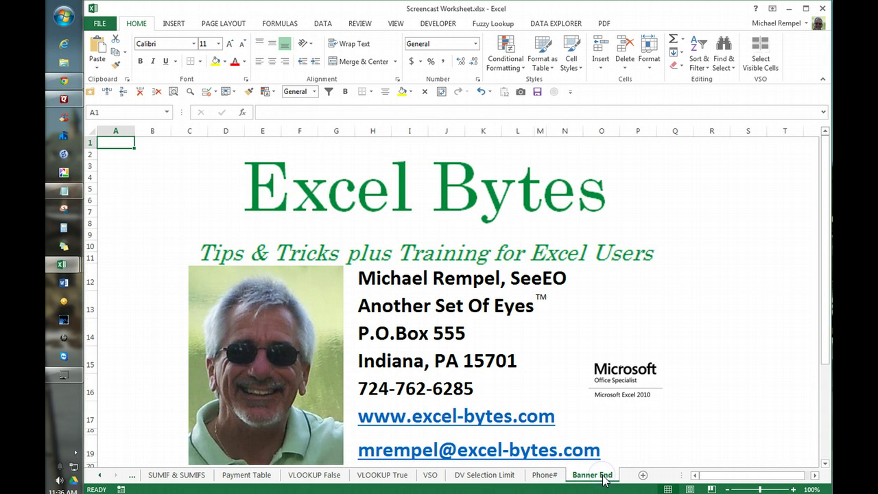